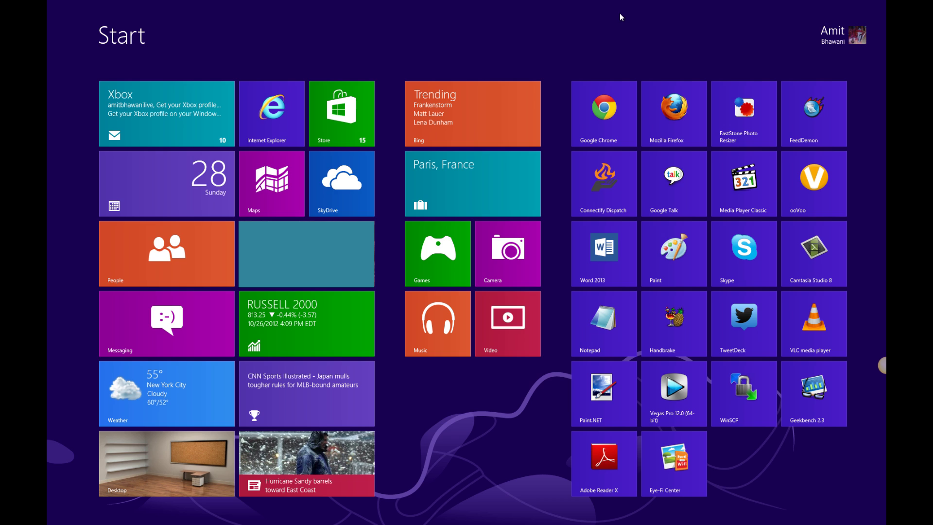
Go to the desktop, try the ViStart Start menu, and visit the Windows 8 Start screen and back
key(super)
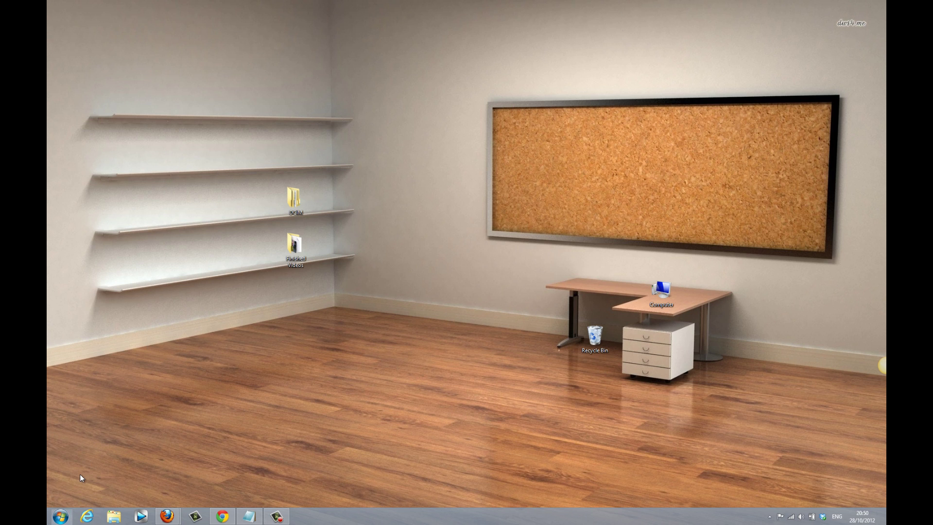
click(61, 516)
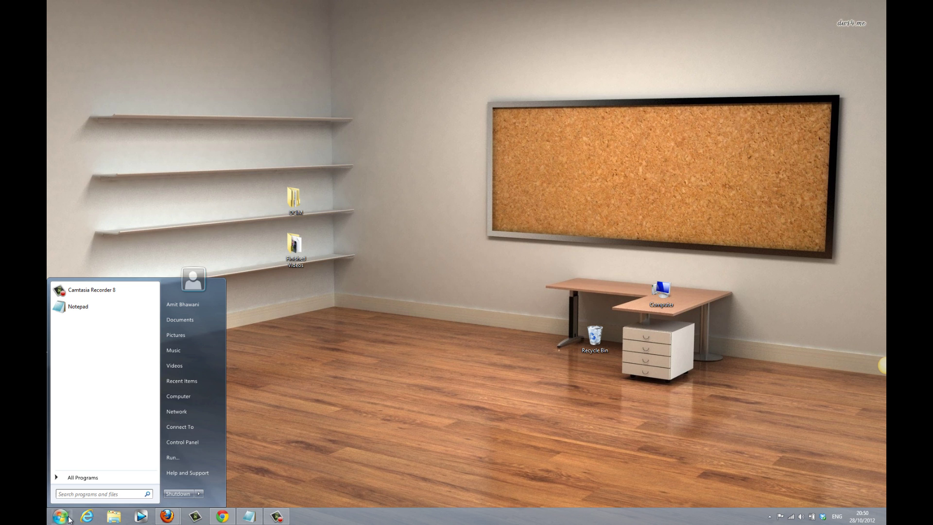
click(312, 383)
click(61, 517)
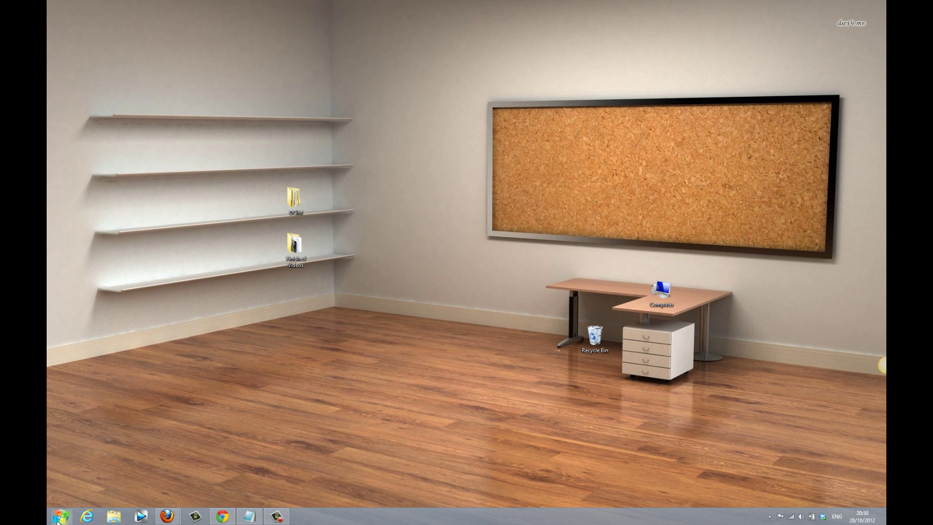
click(58, 519)
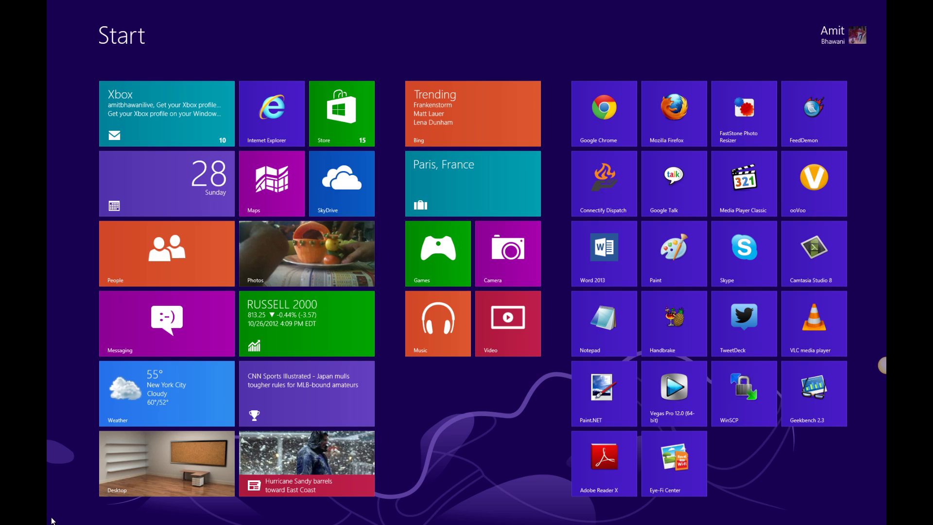
click(53, 519)
Toggle the Start menu with the orb and Windows key, leaving it open
click(61, 518)
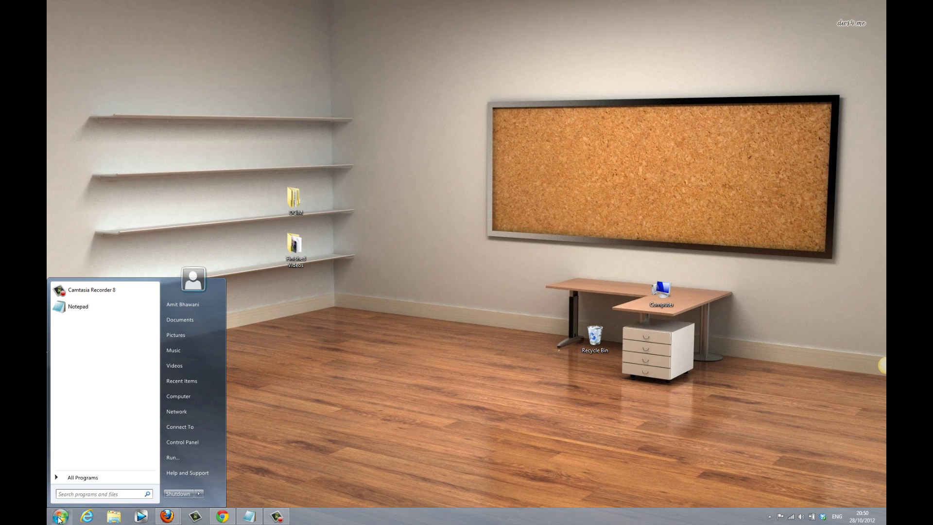
click(64, 264)
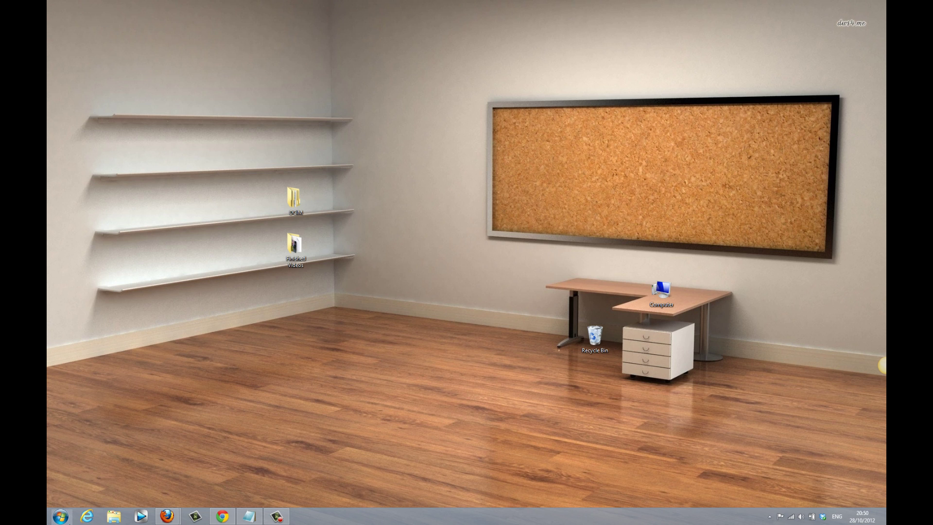
click(60, 518)
click(405, 366)
key(super)
key(super)
key(super)
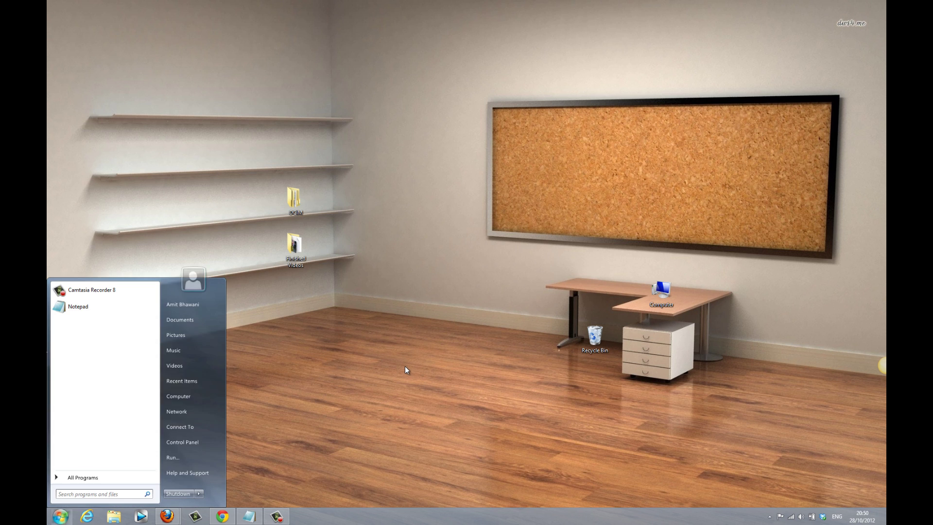
key(super)
mouse_move(50, 520)
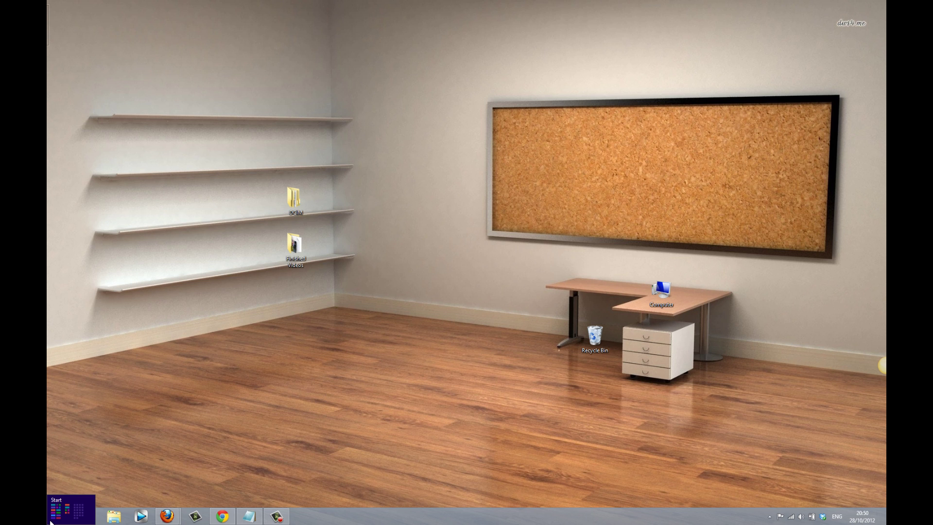
key(super)
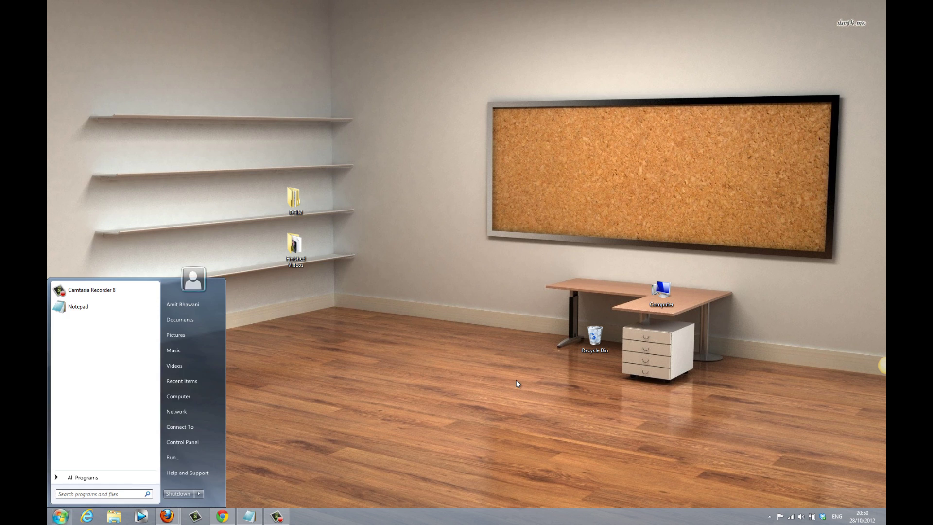
key(super)
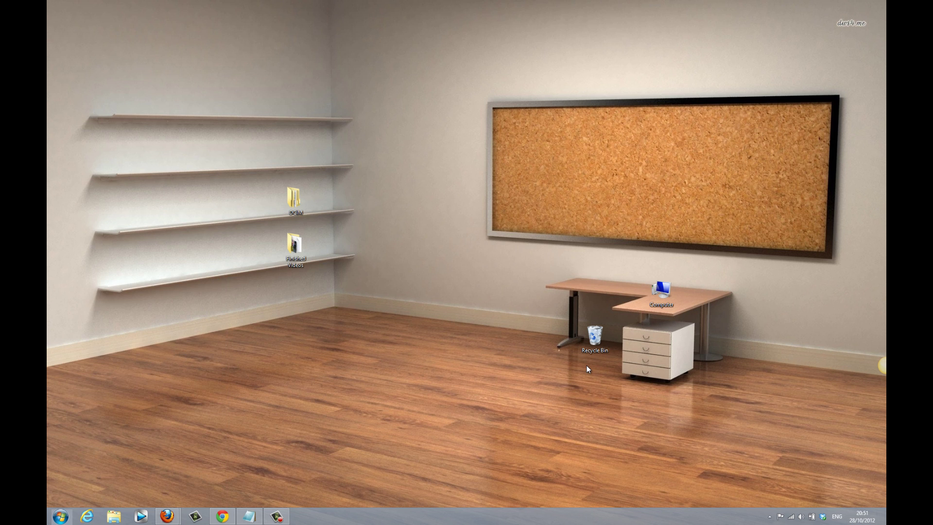
key(super)
key(super)
key(super)
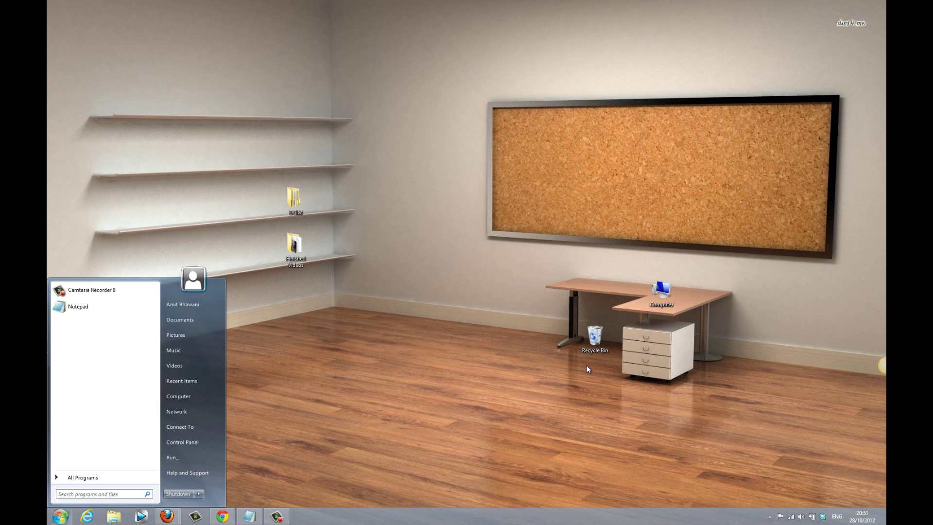
Check the log off, restart and shutdown options, browse All Programs, then close the menu
click(199, 494)
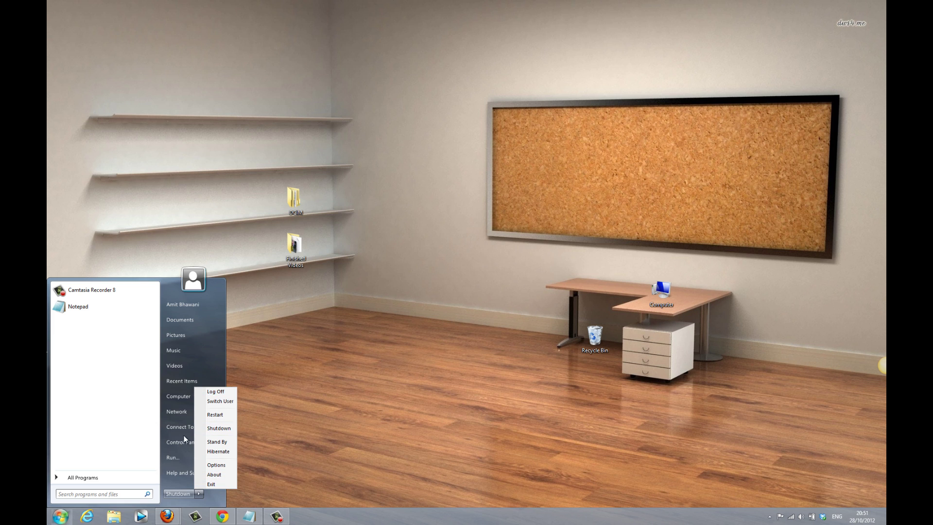
click(103, 415)
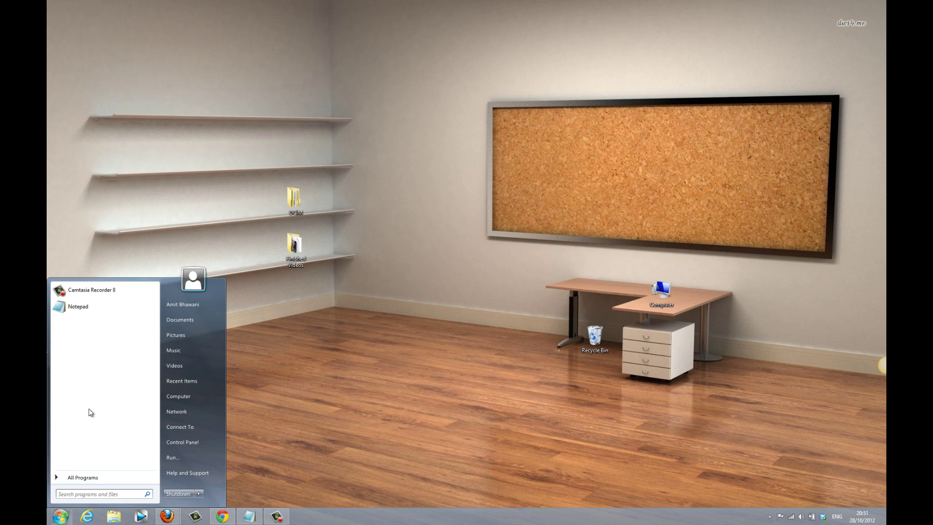
click(72, 477)
scroll(99, 383, down, 3)
scroll(98, 383, down, 3)
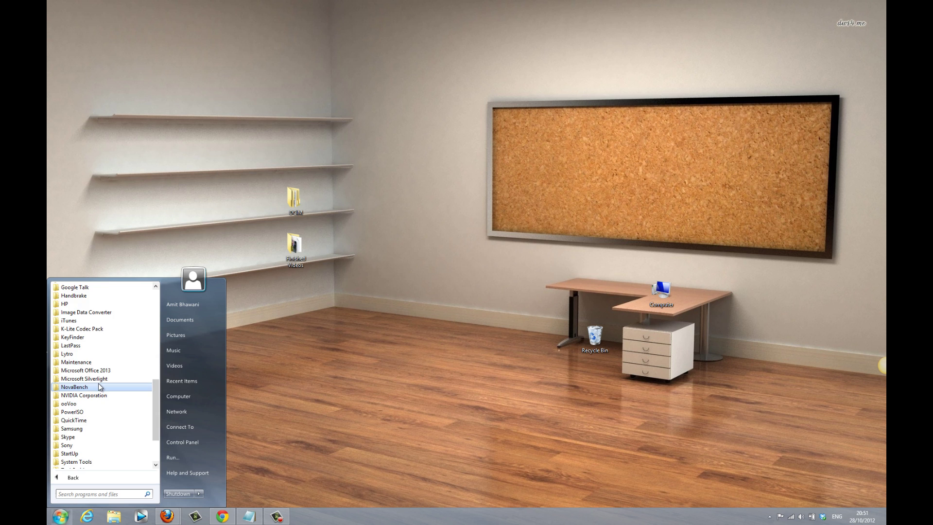
scroll(99, 383, up, 5)
scroll(98, 383, up, 3)
click(238, 386)
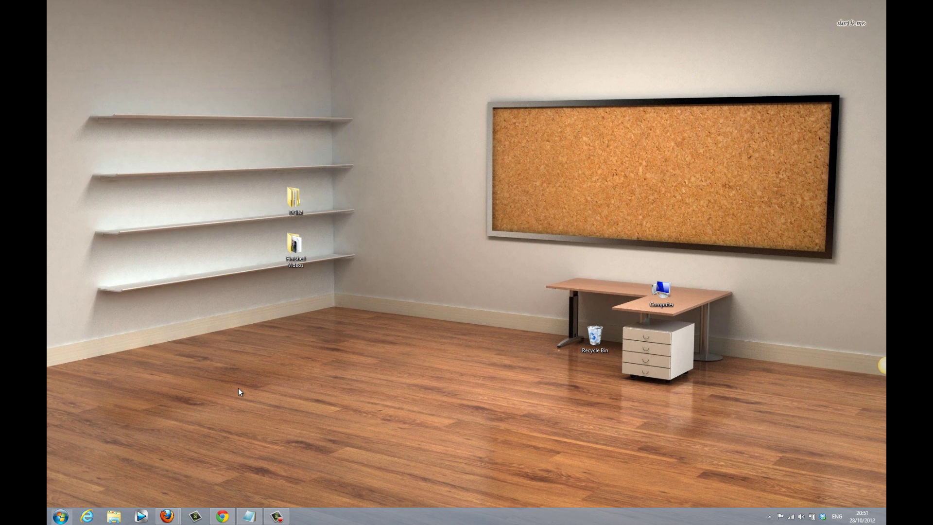
mouse_move(168, 517)
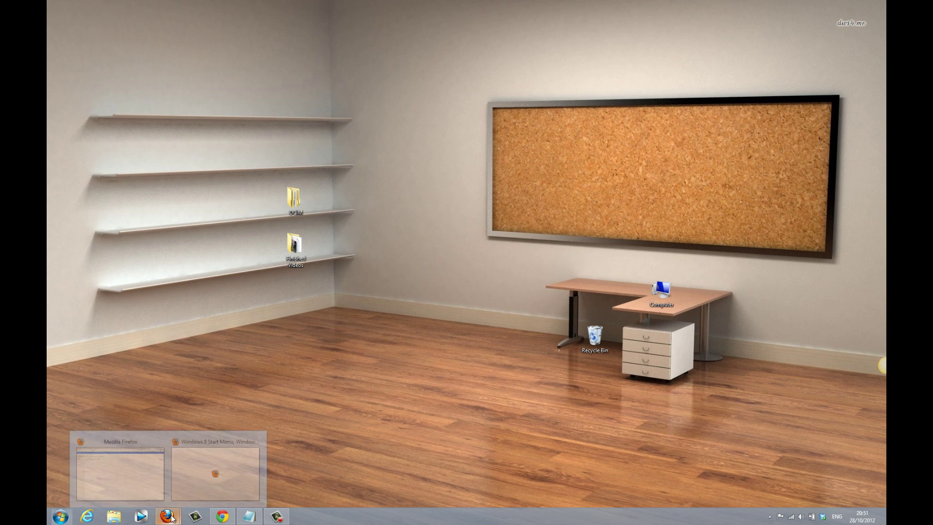
click(216, 466)
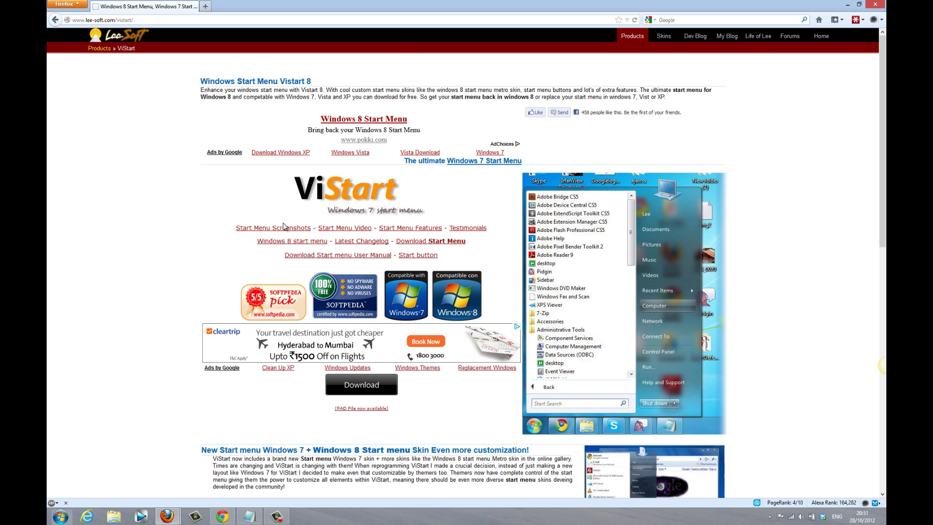
scroll(331, 278, down, 4)
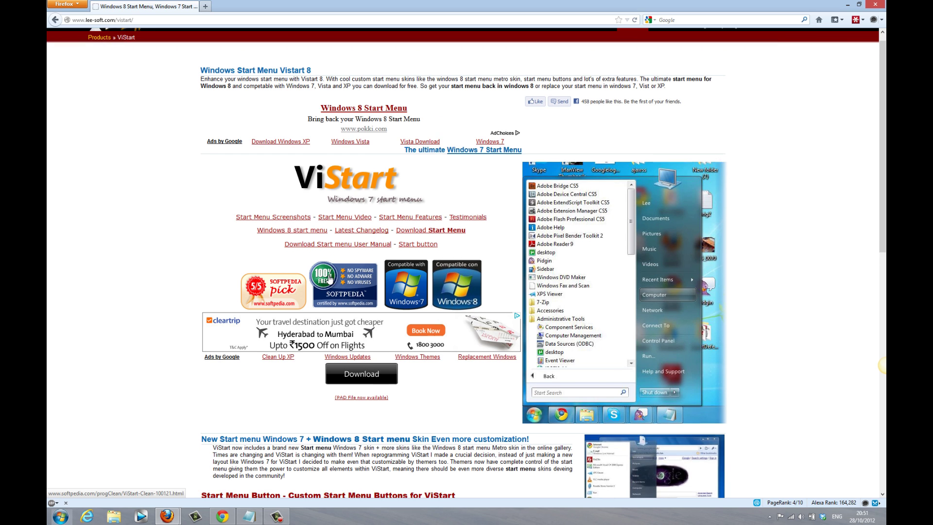
scroll(330, 280, down, 4)
scroll(330, 248, up, 5)
scroll(330, 218, up, 4)
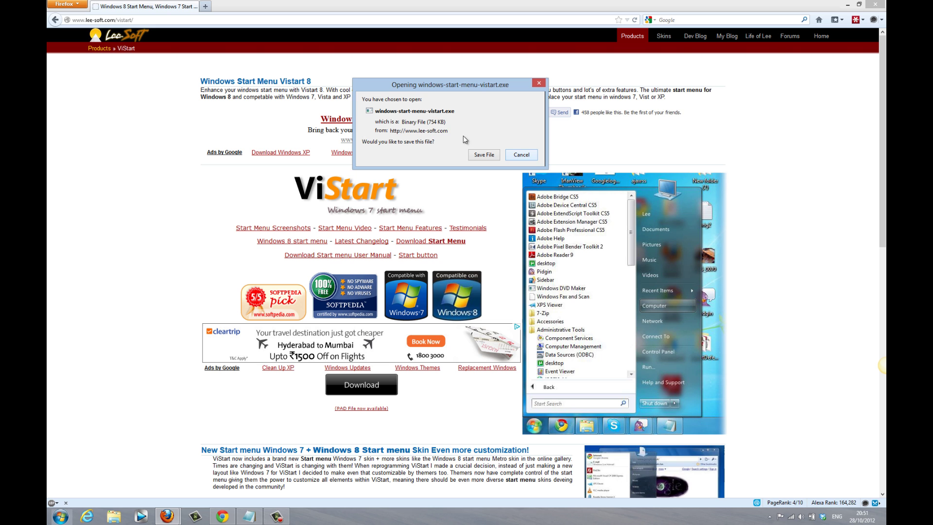
click(522, 154)
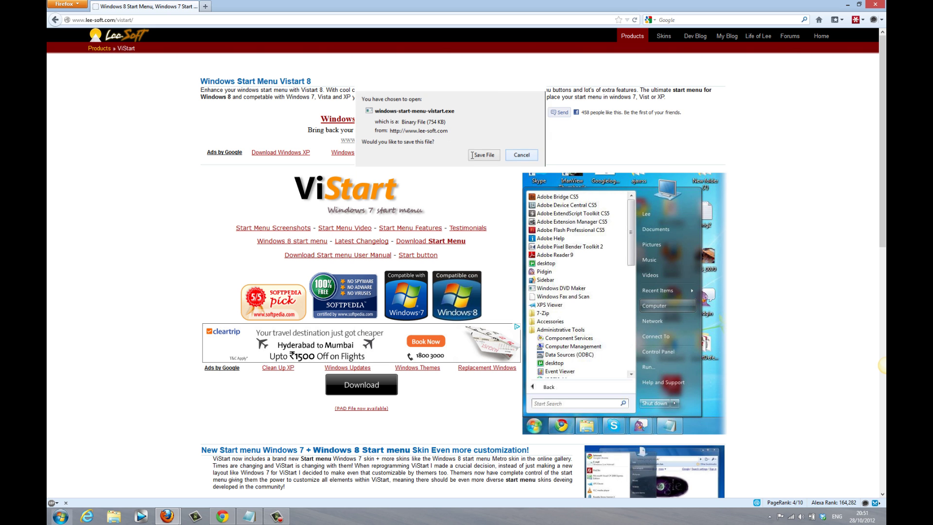
click(848, 5)
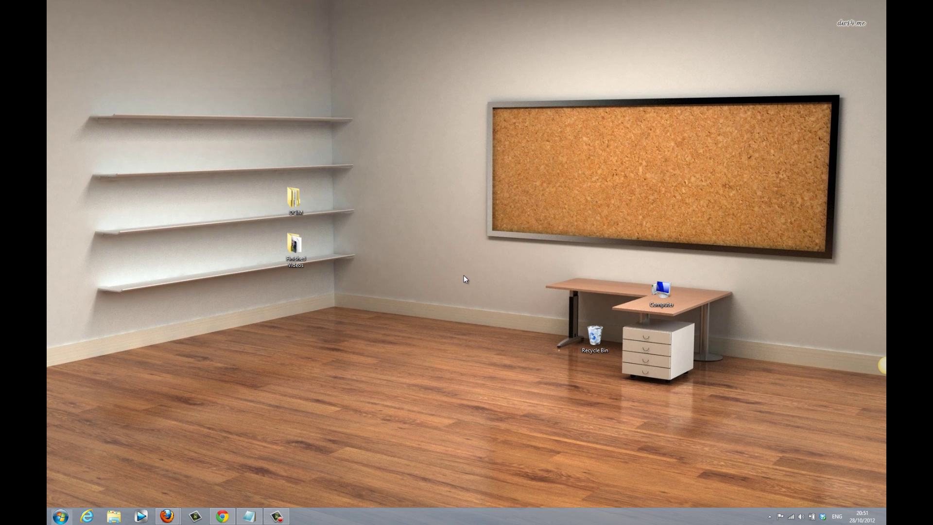
key(super)
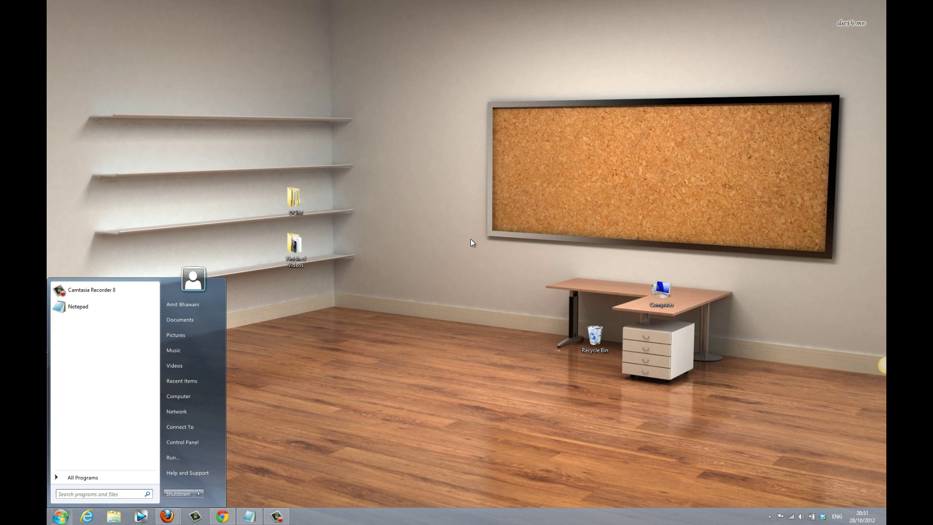
key(super)
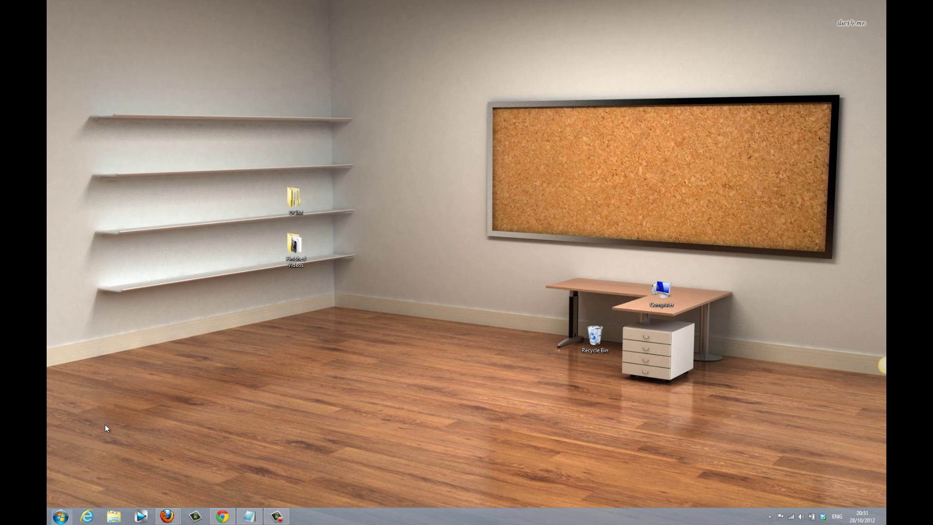
key(super)
key(super)
key(super)
key(super)
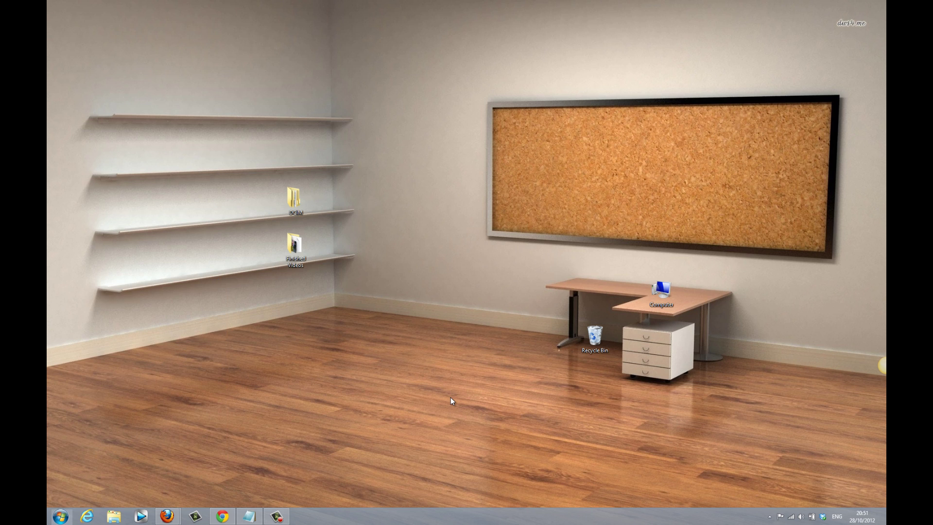